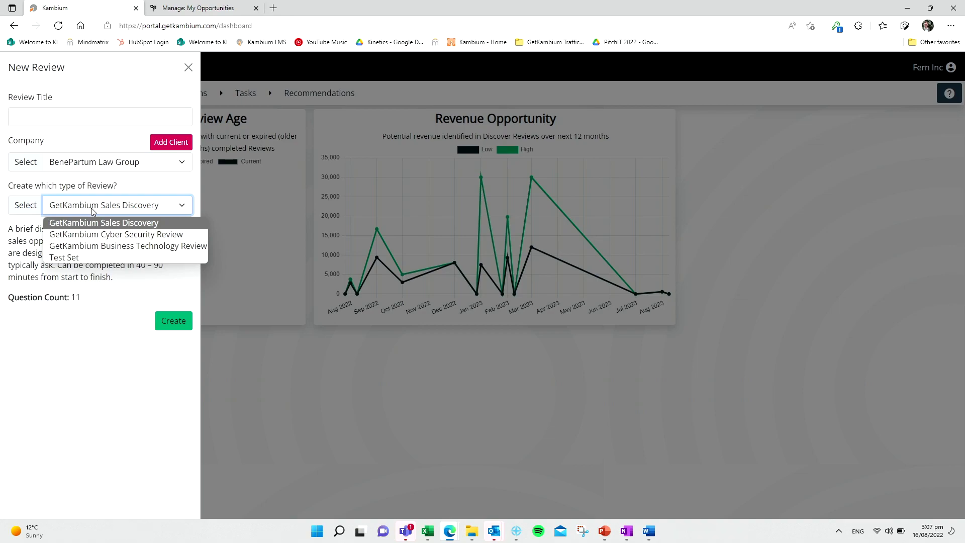
# Create a GetKambium Sales Discovery review titled "Initial Prospecting Workshop" for Smith Green Nurseries.
pyautogui.click(109, 163)
pyautogui.click(109, 163)
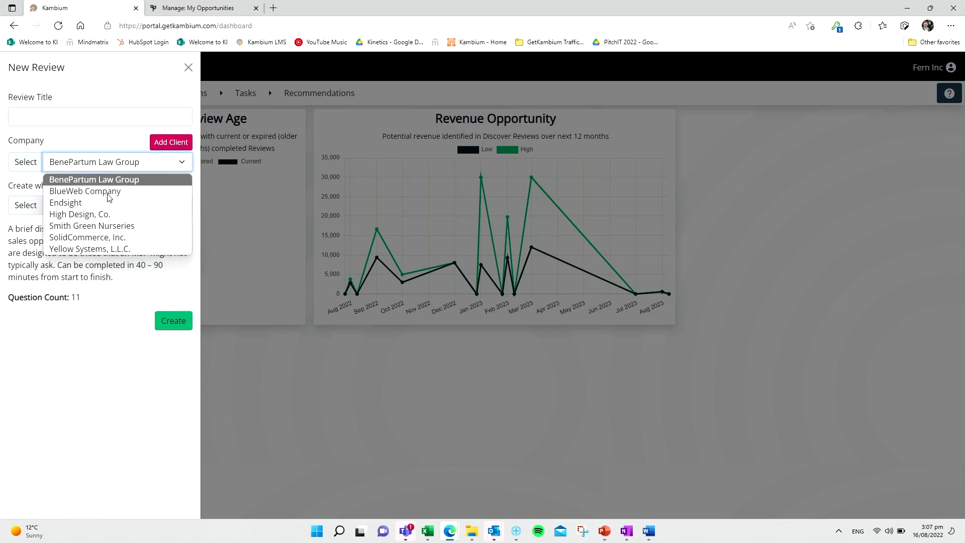
pyautogui.click(110, 230)
pyautogui.click(107, 116)
pyautogui.write('Initial Prospecting Workshop')
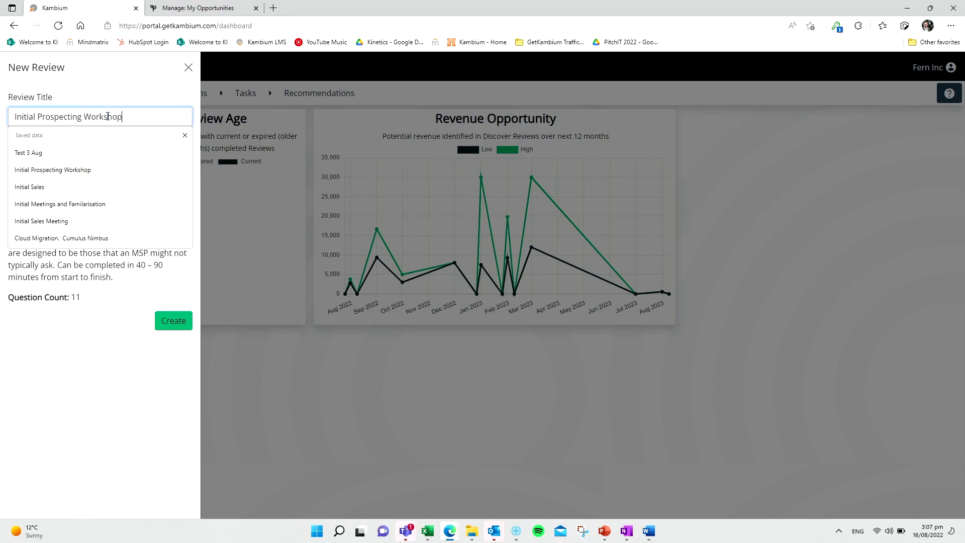
pyautogui.press('Escape')
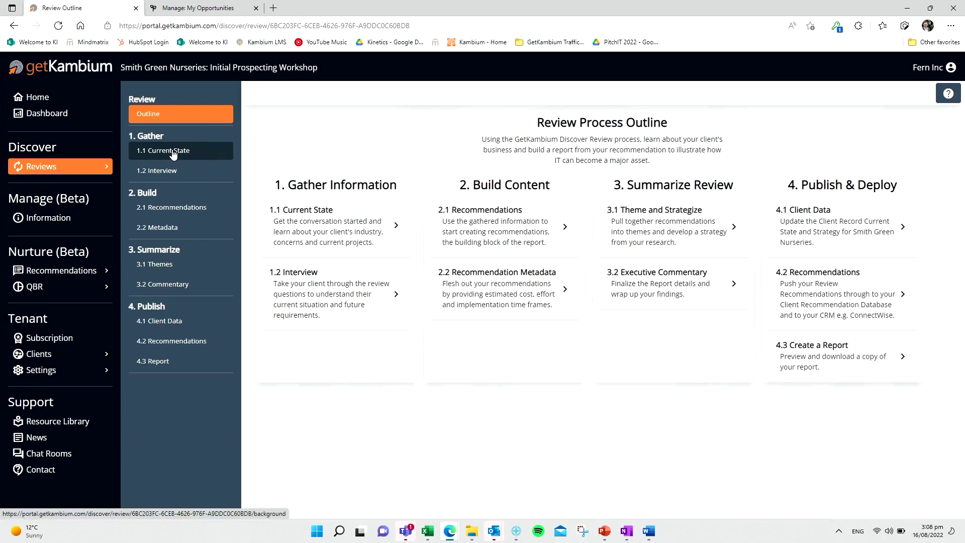
# Look through the review's Current State answers on Organization, Systems, Projects and Issues.
pyautogui.click(174, 152)
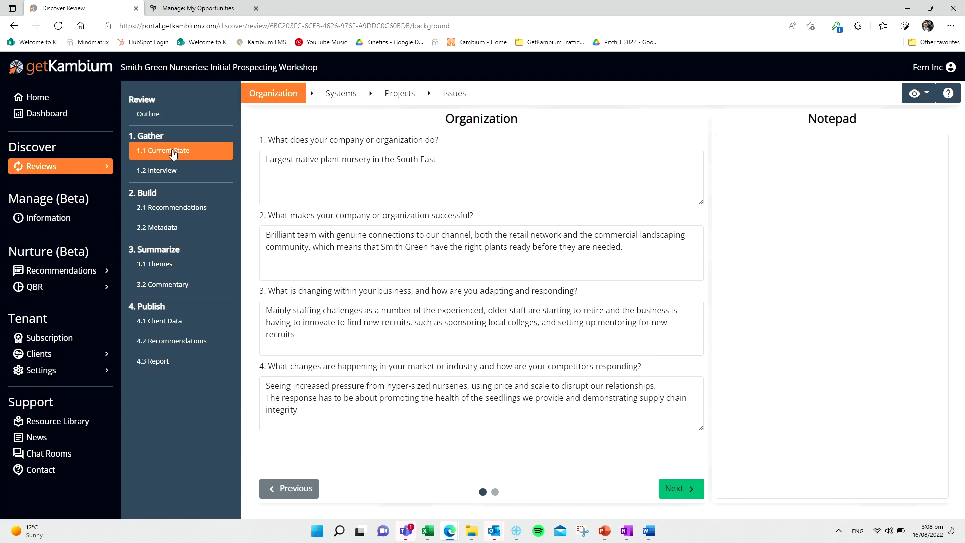
pyautogui.click(342, 93)
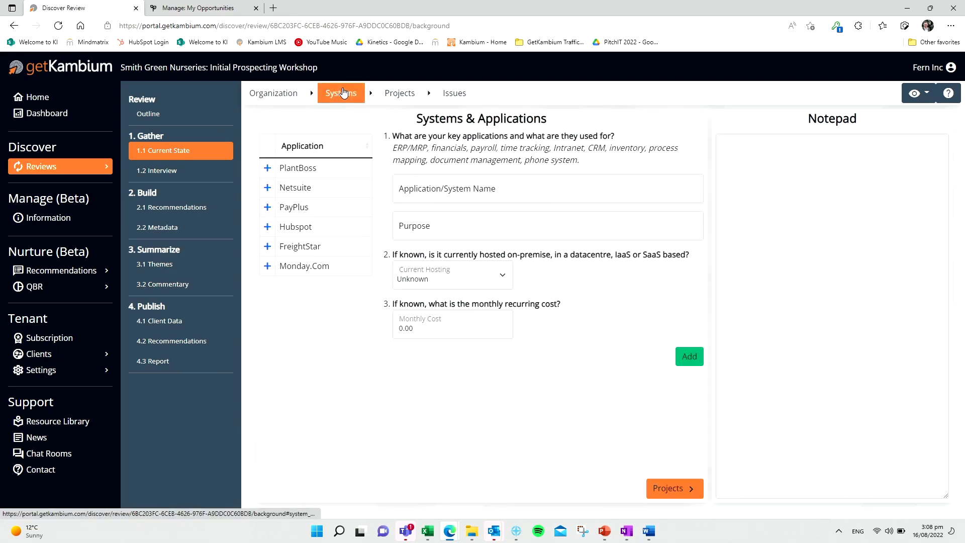
pyautogui.click(393, 94)
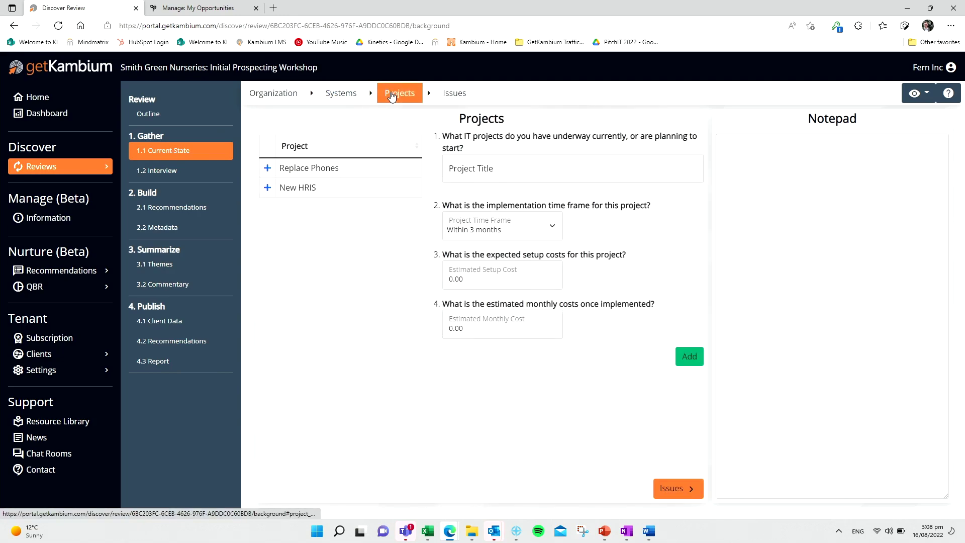
pyautogui.click(458, 98)
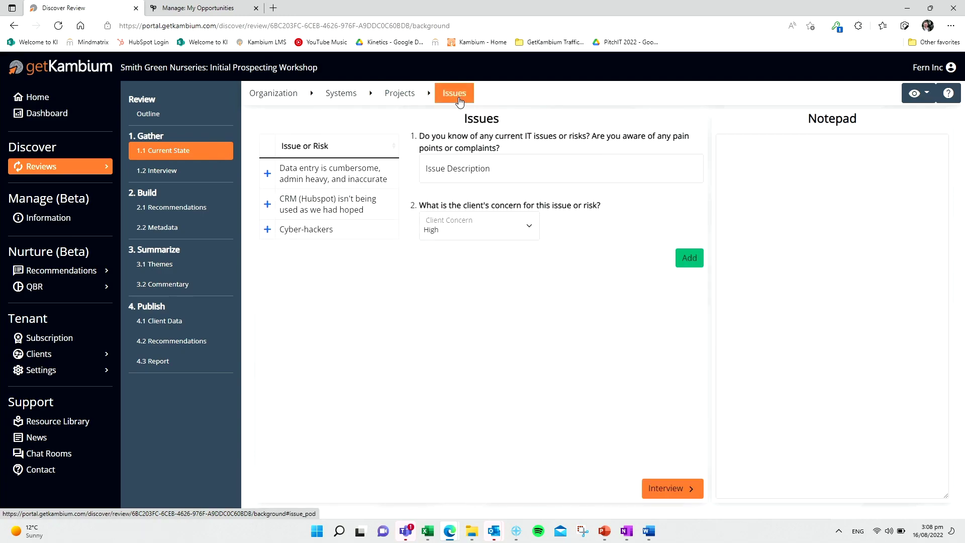
# Go through the review's interview questions and answers, including Effective Remote Working and Business Intelligence and Reporting.
pyautogui.click(673, 488)
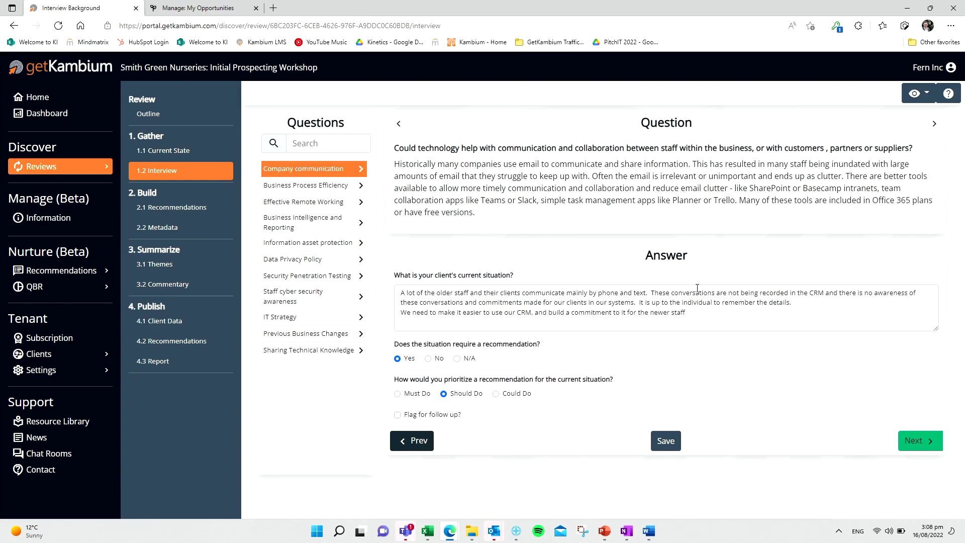
pyautogui.click(299, 208)
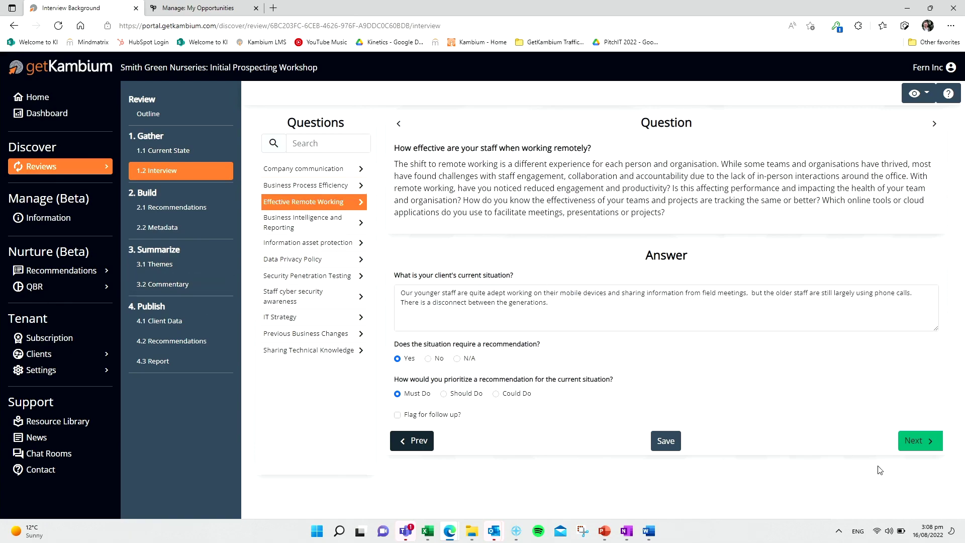
pyautogui.click(923, 440)
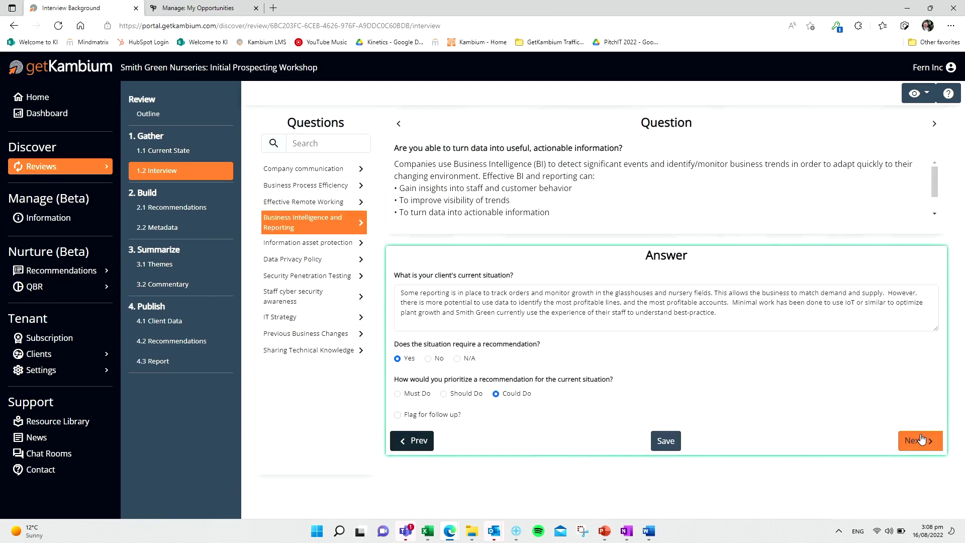
pyautogui.click(922, 440)
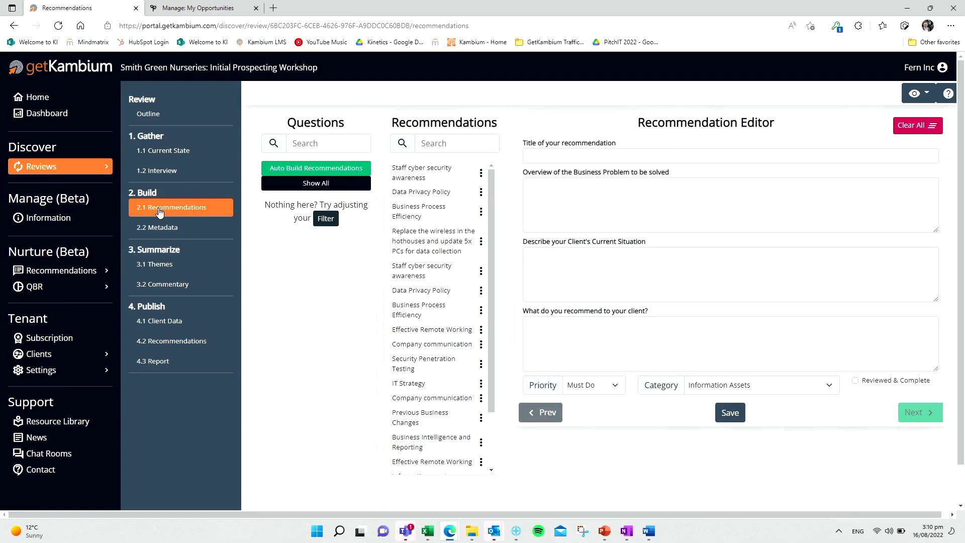
# View the recommendations for Data Privacy Policy, the hothouse wireless replacement and Staff cyber security awareness.
pyautogui.click(427, 193)
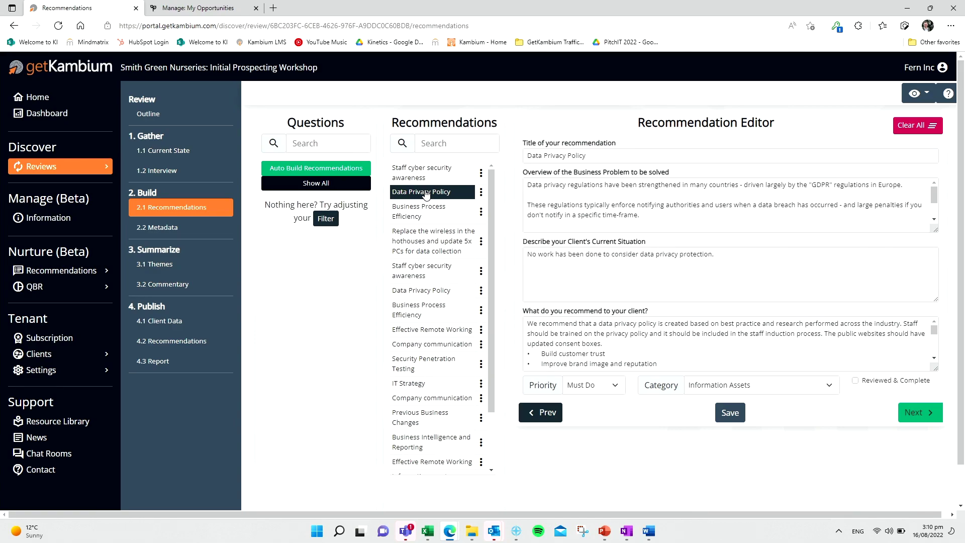
pyautogui.click(431, 241)
pyautogui.click(433, 274)
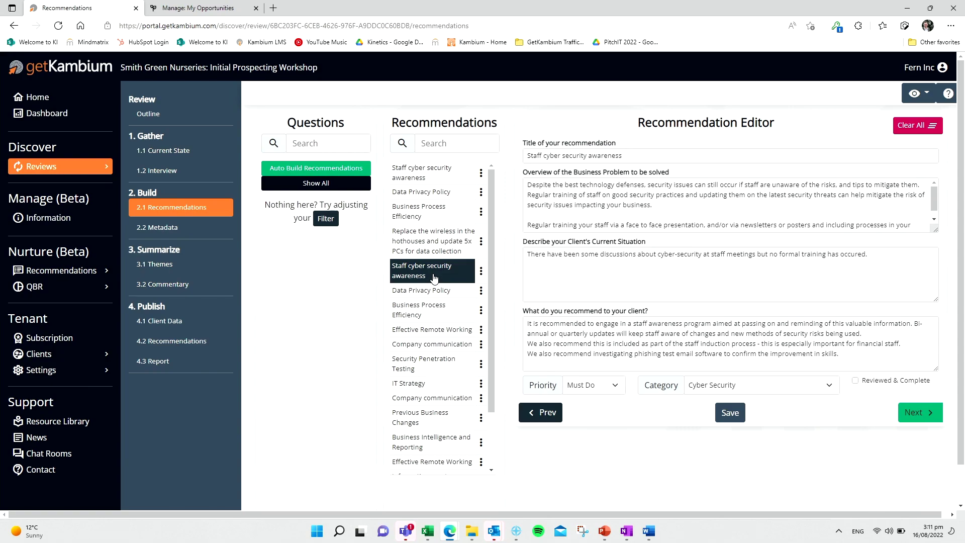
# Look over the review's recommendation metadata, key themes and commentary, and read through the report content.
pyautogui.click(155, 231)
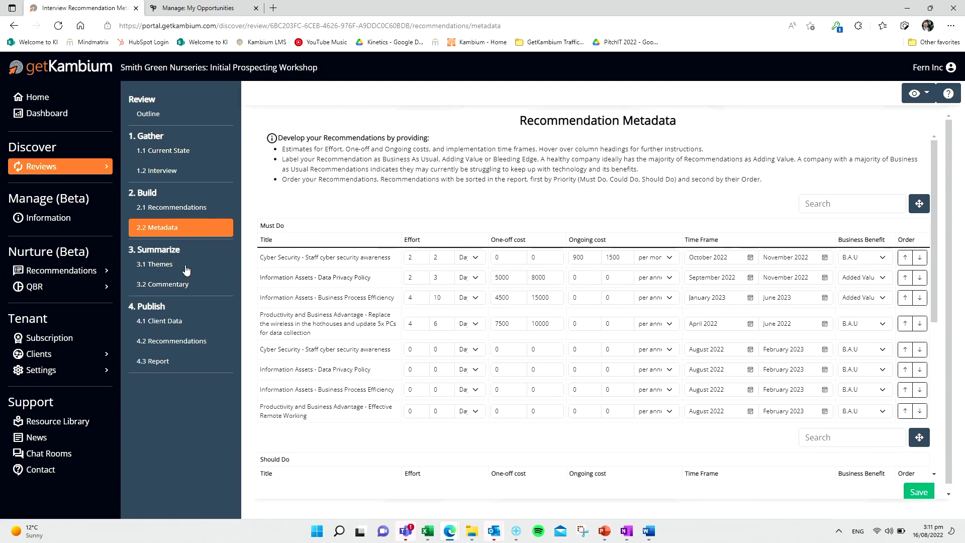
pyautogui.click(162, 266)
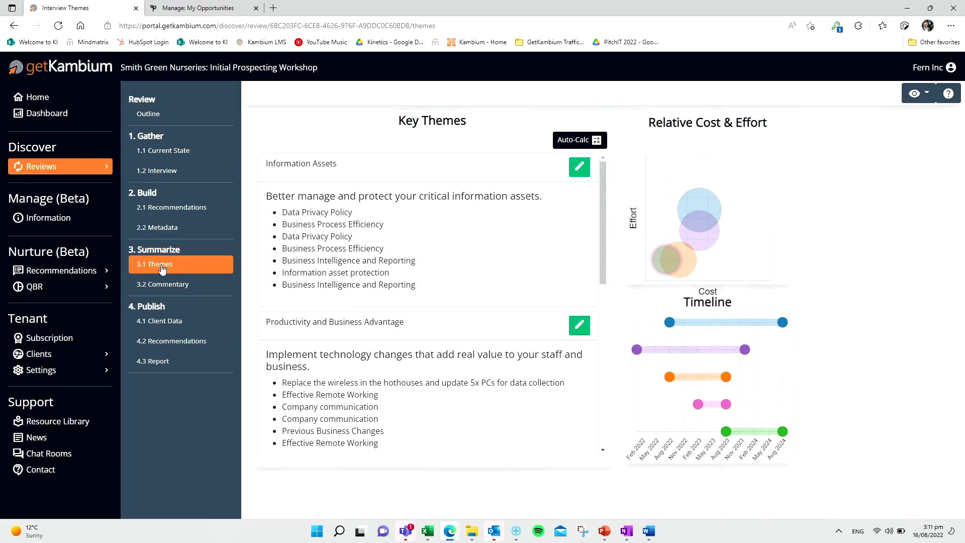
pyautogui.click(176, 289)
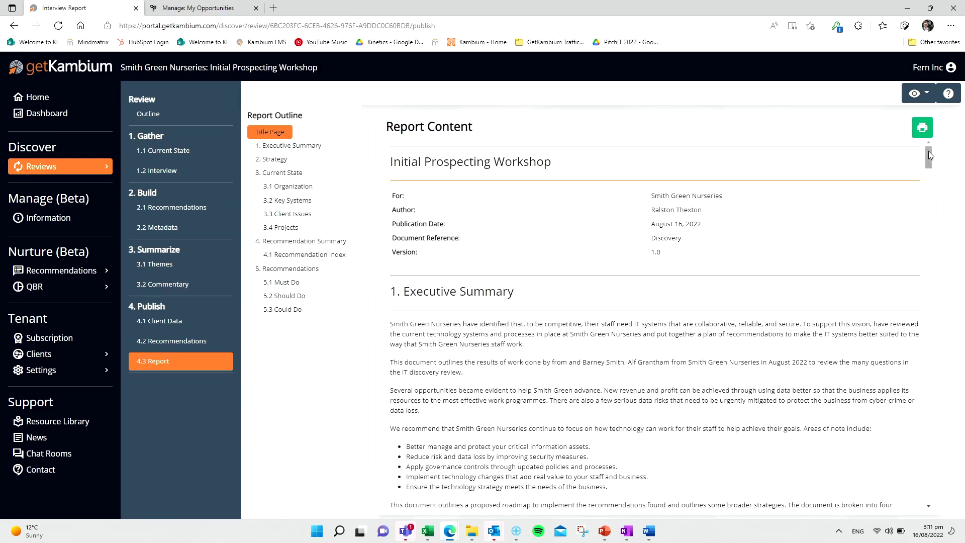
pyautogui.moveTo(928, 150); pyautogui.dragTo(932, 362)
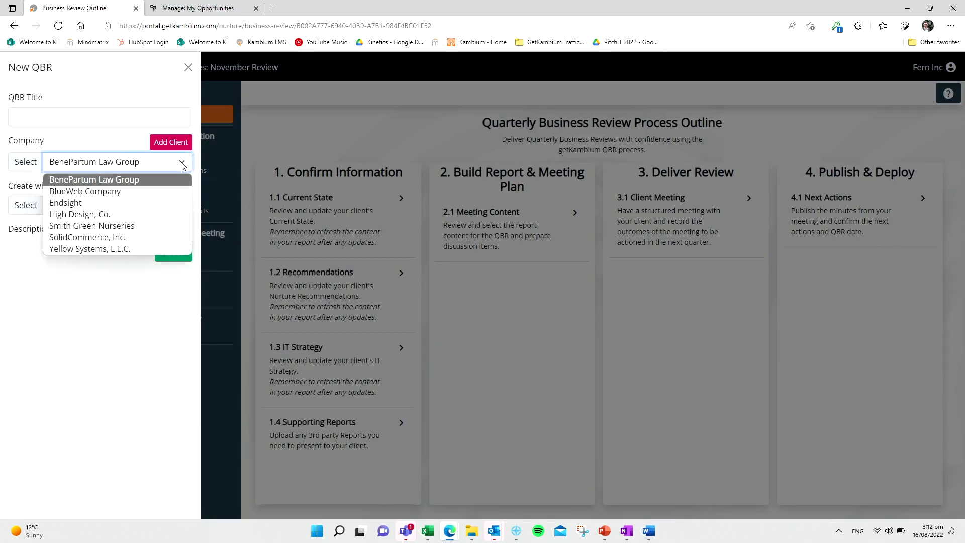
# Create a GetKambium QBR titled "November Review" for Smith Green Nurseries.
pyautogui.click(144, 226)
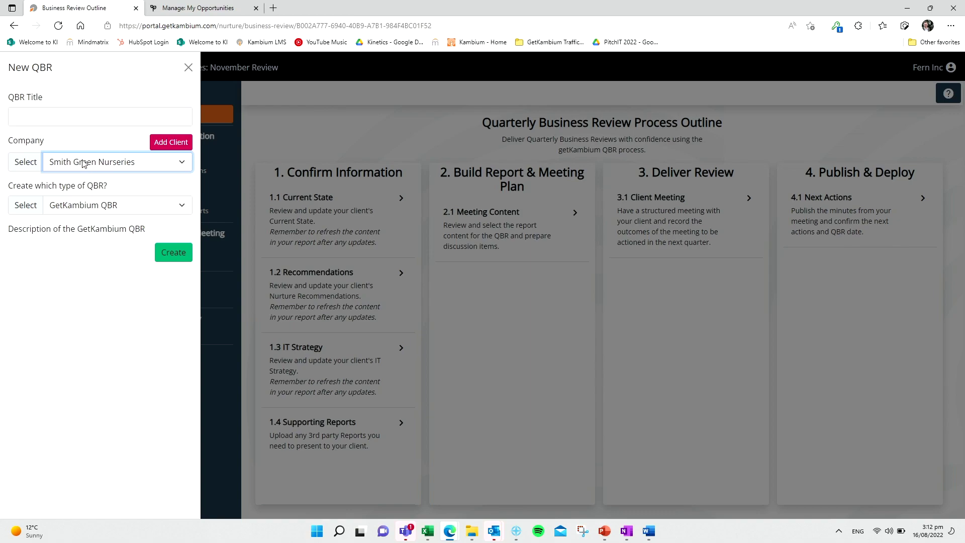
pyautogui.click(64, 116)
pyautogui.write('November Review')
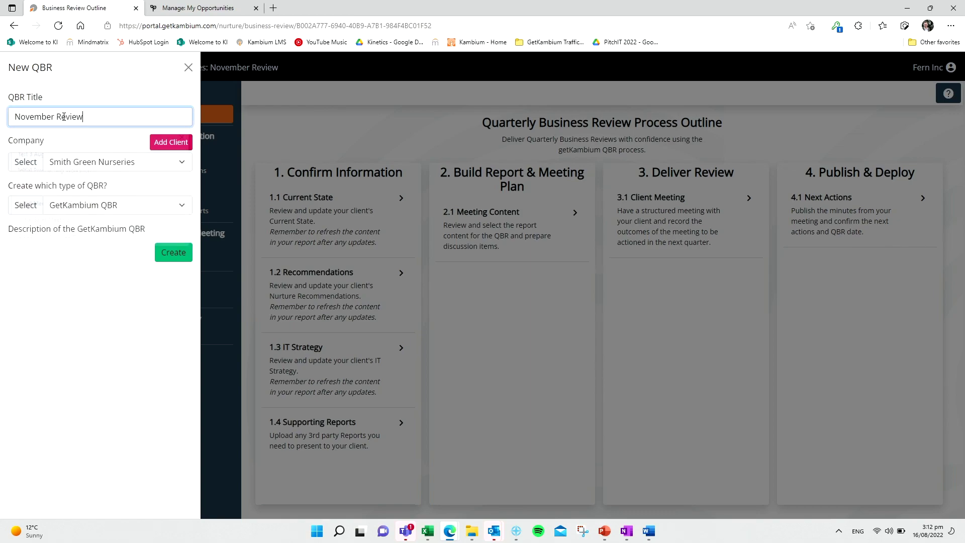
pyautogui.click(175, 258)
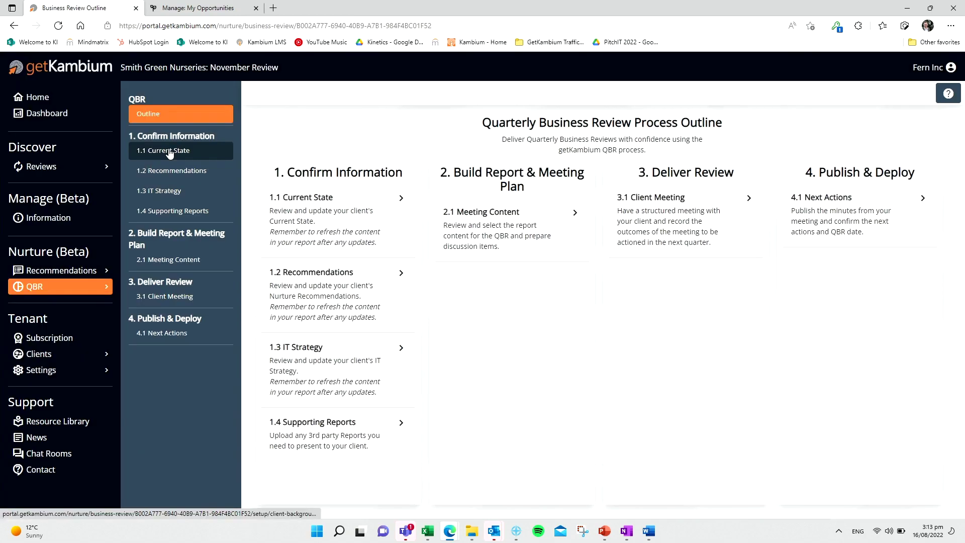
# Look through the QBR's Current State, Recommendations and IT Strategy information for Smith Green Nurseries.
pyautogui.click(169, 151)
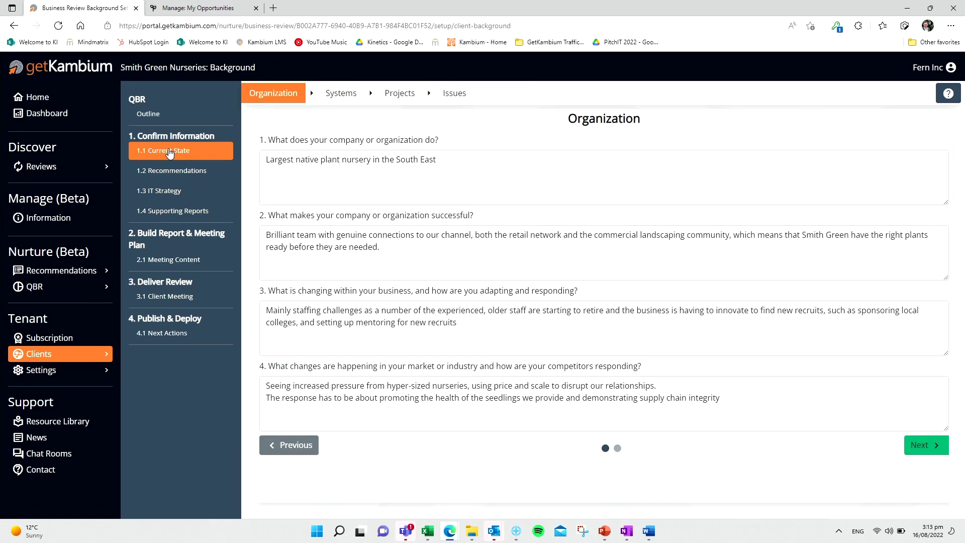
pyautogui.click(180, 172)
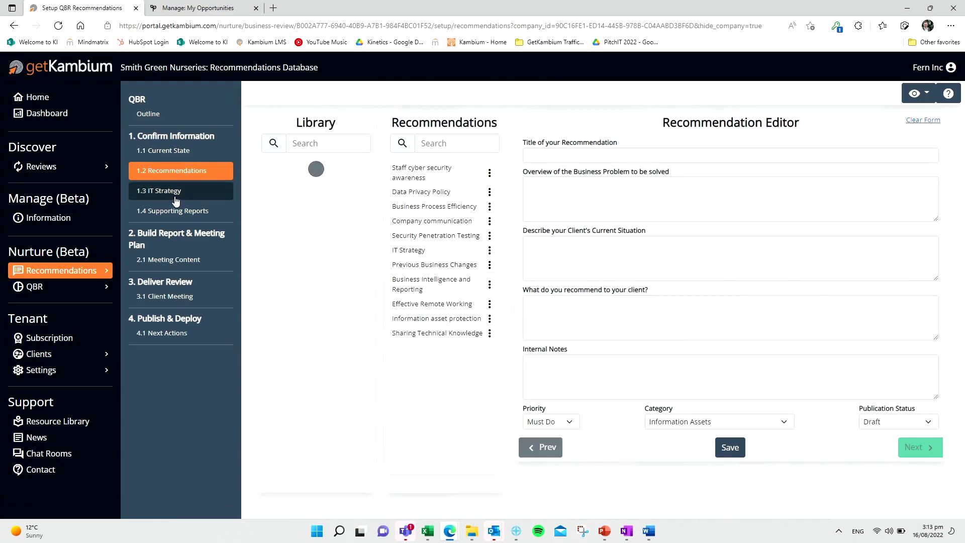
pyautogui.click(174, 194)
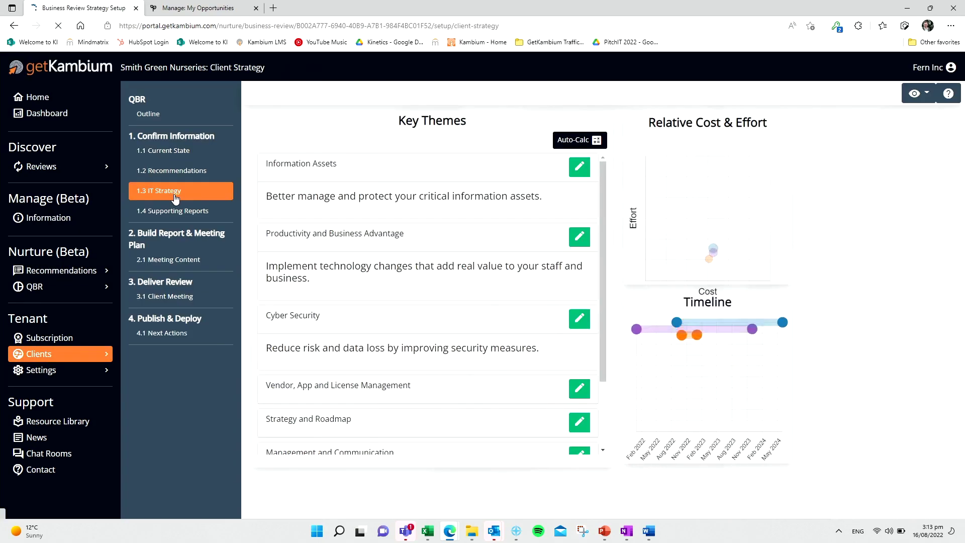
# Open the QBR's Meeting Content and switch the Key Applications section off and back on.
pyautogui.click(184, 264)
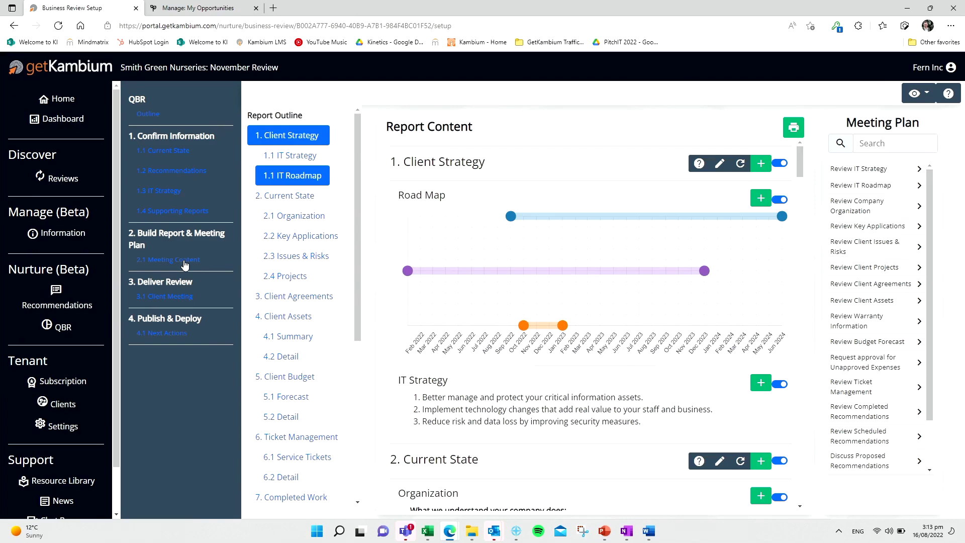
pyautogui.moveTo(801, 166); pyautogui.dragTo(807, 221)
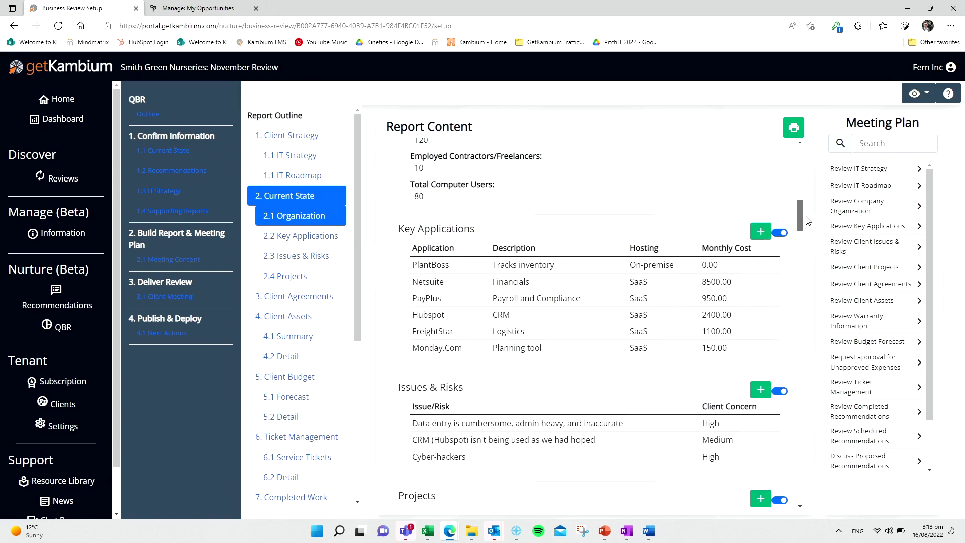
pyautogui.scroll(-3, 778, 145)
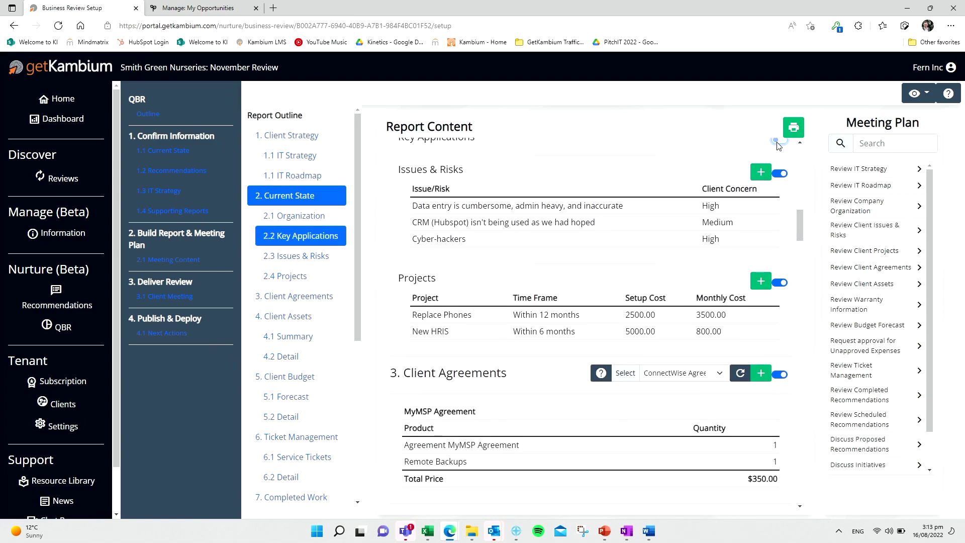
pyautogui.click(780, 144)
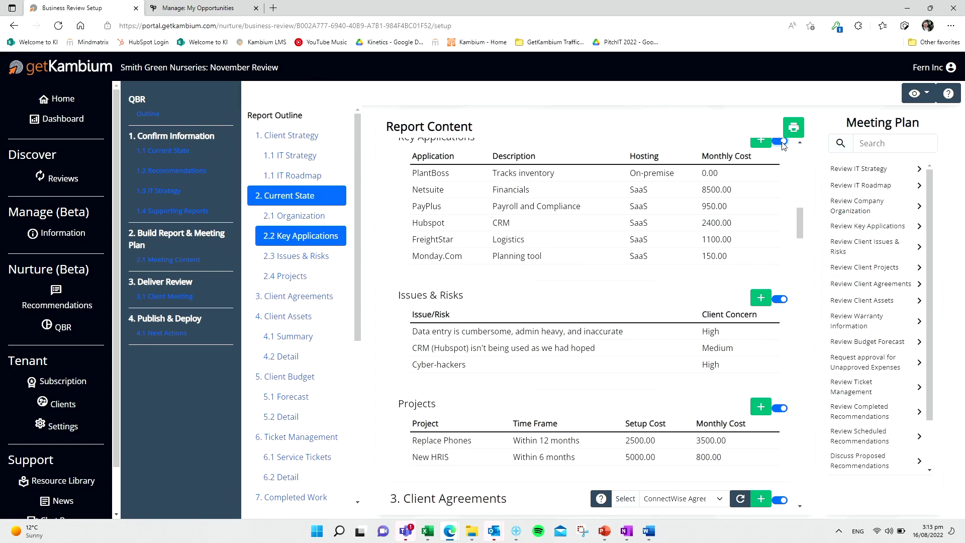
# Refresh the Client Assets section and look through the remaining report content down to Future Planning.
pyautogui.moveTo(803, 224); pyautogui.dragTo(804, 257)
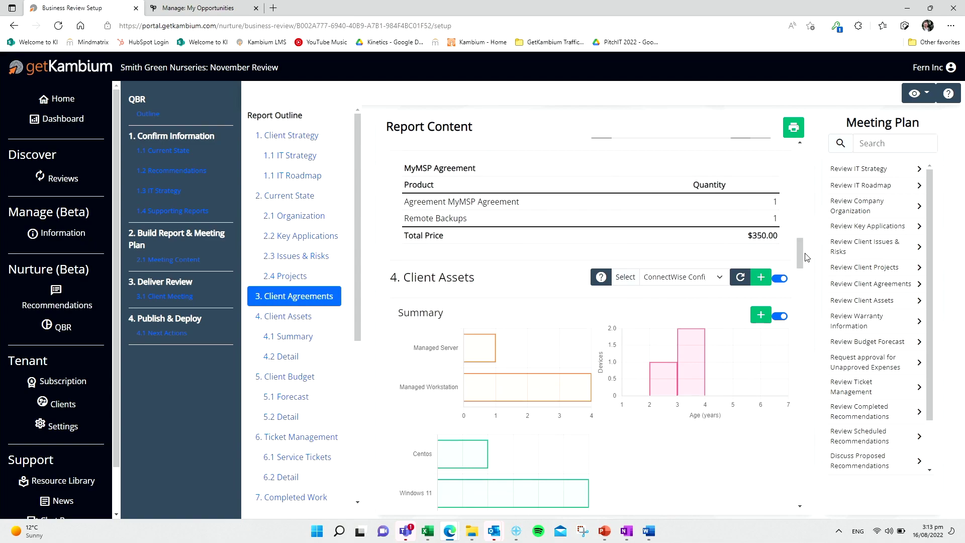
pyautogui.click(740, 278)
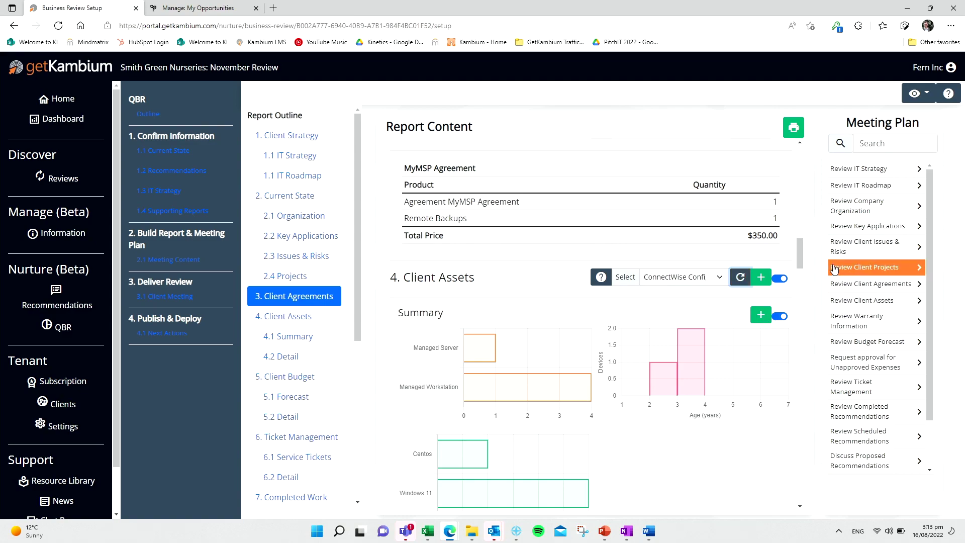
pyautogui.moveTo(801, 260); pyautogui.dragTo(815, 411)
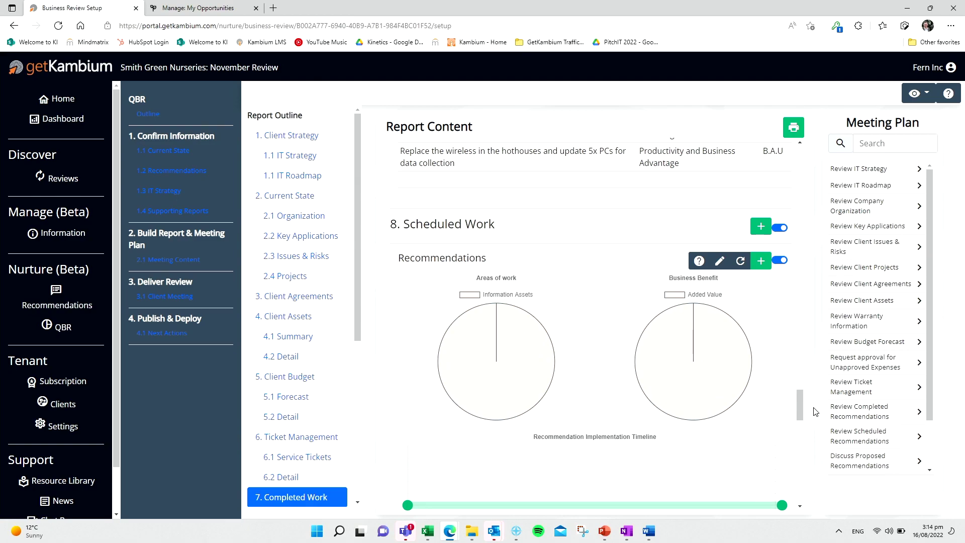
pyautogui.moveTo(799, 408); pyautogui.dragTo(806, 457)
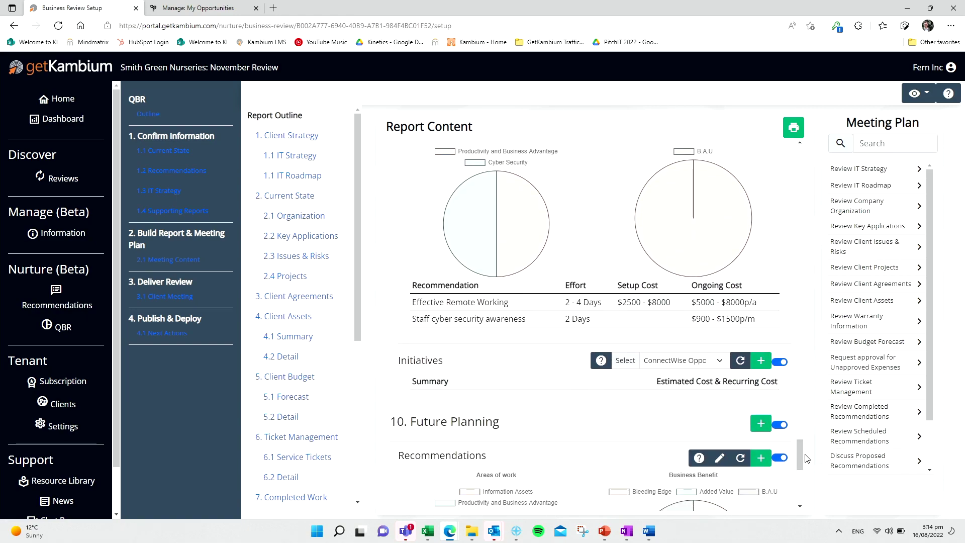